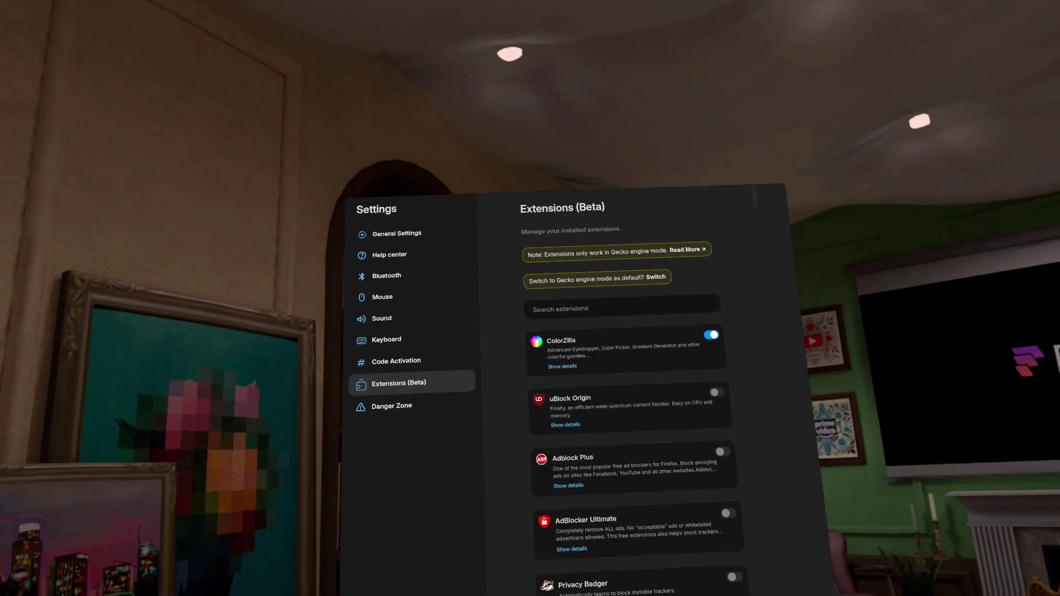
pyautogui.scroll(-2, 602, 457)
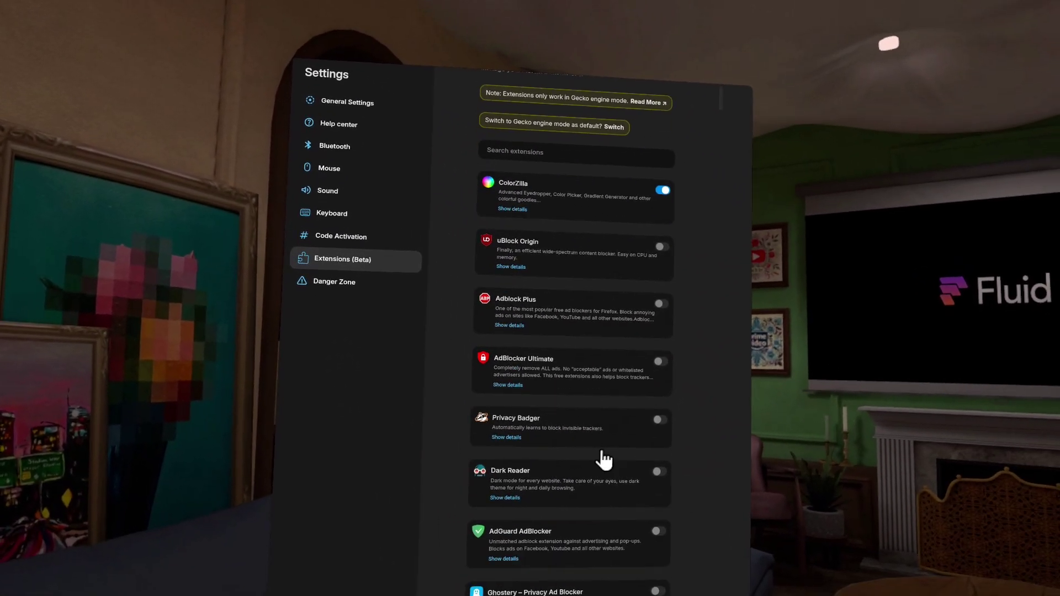
pyautogui.scroll(-5, 602, 458)
pyautogui.scroll(-3, 625, 461)
pyautogui.scroll(-3, 625, 472)
pyautogui.scroll(-3, 609, 450)
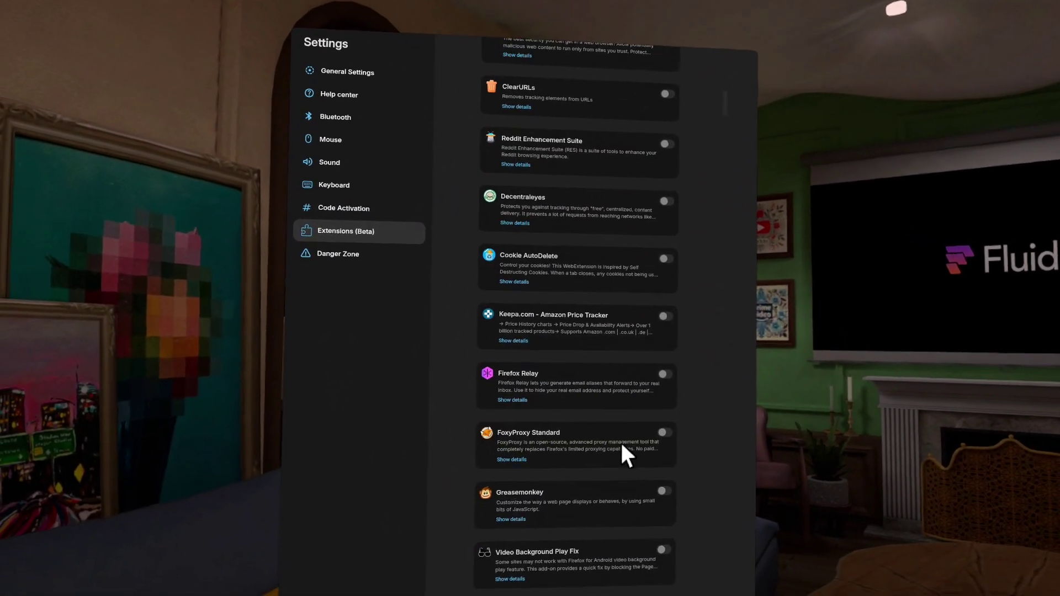
pyautogui.scroll(-5, 632, 437)
pyautogui.scroll(-5, 635, 445)
pyautogui.scroll(-5, 634, 471)
pyautogui.scroll(-3, 627, 485)
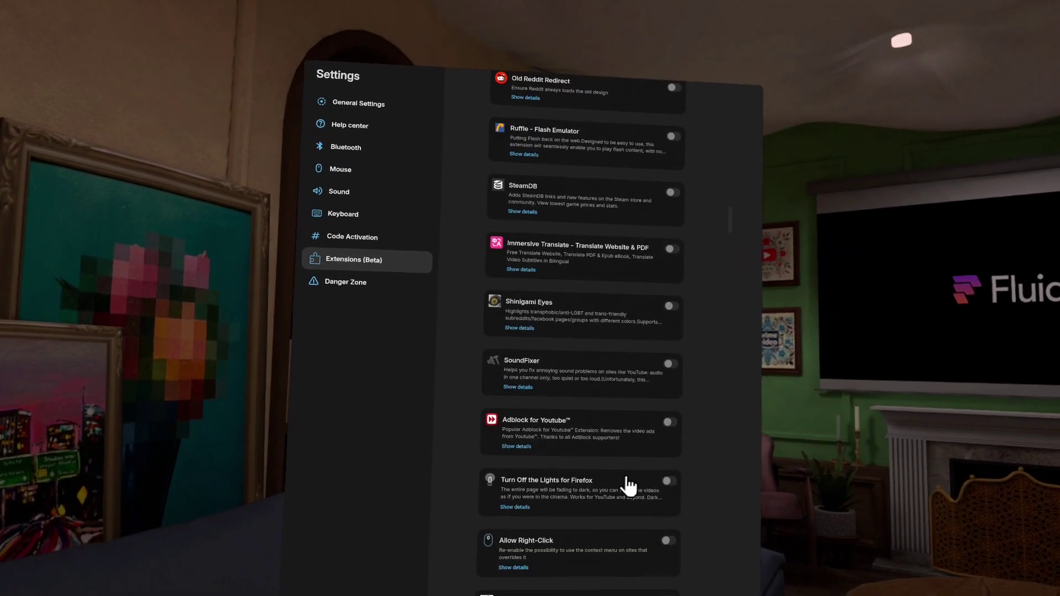
pyautogui.scroll(5, 626, 484)
pyautogui.scroll(5, 627, 484)
pyautogui.scroll(10, 627, 485)
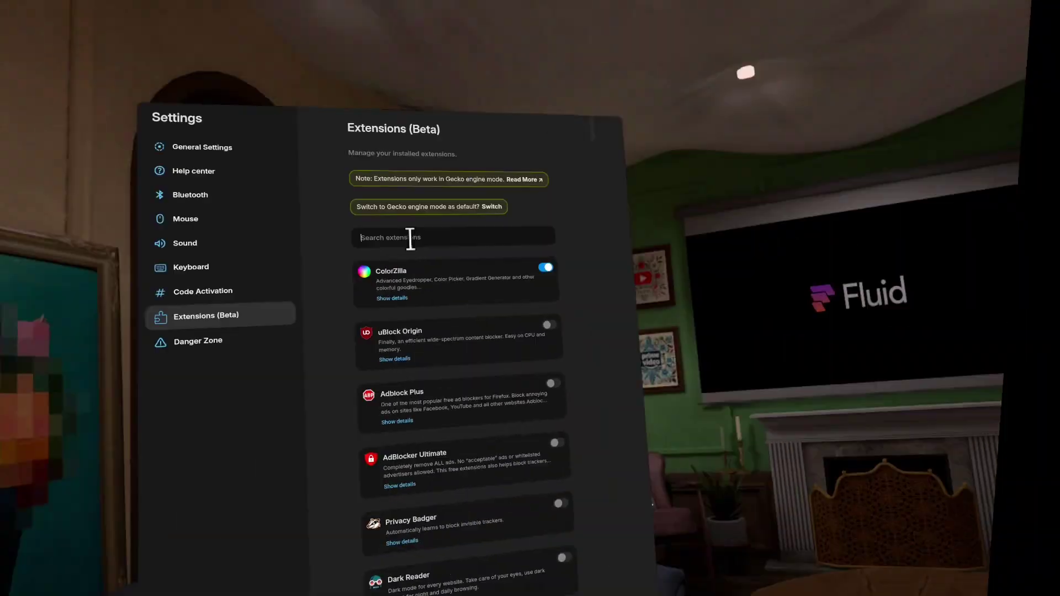
pyautogui.write('dark')
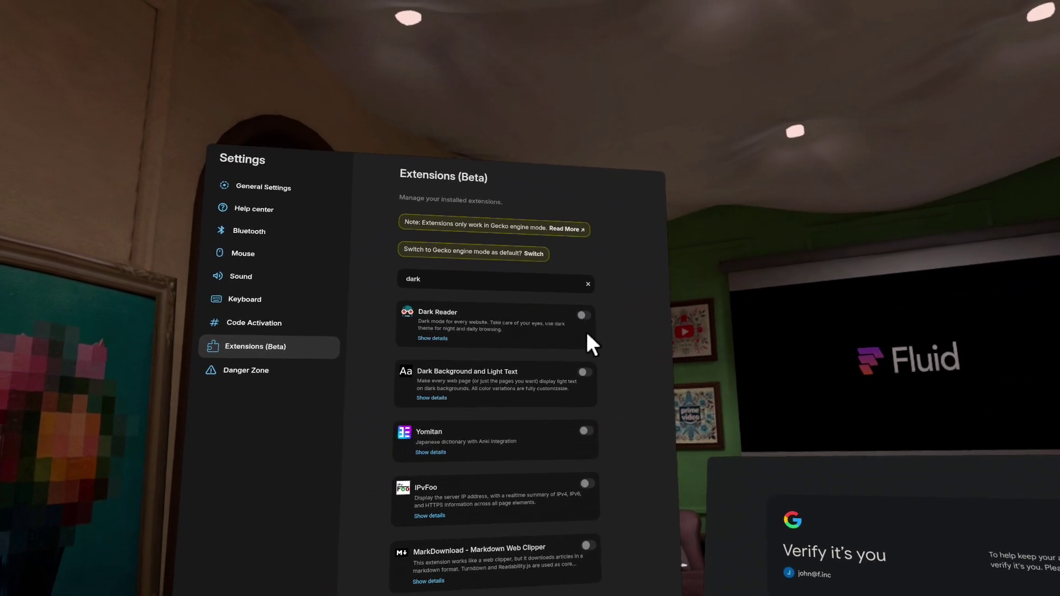
# Step: Toggle the Dark Reader extension found by the 'dark' search, then select the search term
pyautogui.click(584, 318)
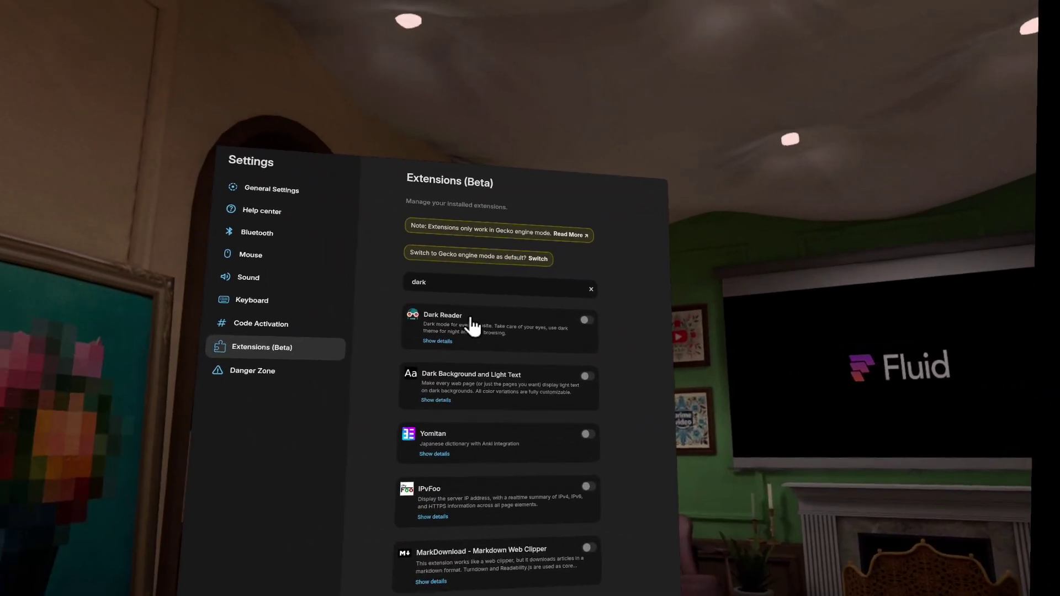
pyautogui.click(497, 282)
# Step: Replace the search with 'ub' to list uBlock blockers, then clear it to restore the full list
pyautogui.press('BackSpace')
pyautogui.press('BackSpace')
pyautogui.press('BackSpace')
pyautogui.write('ub')
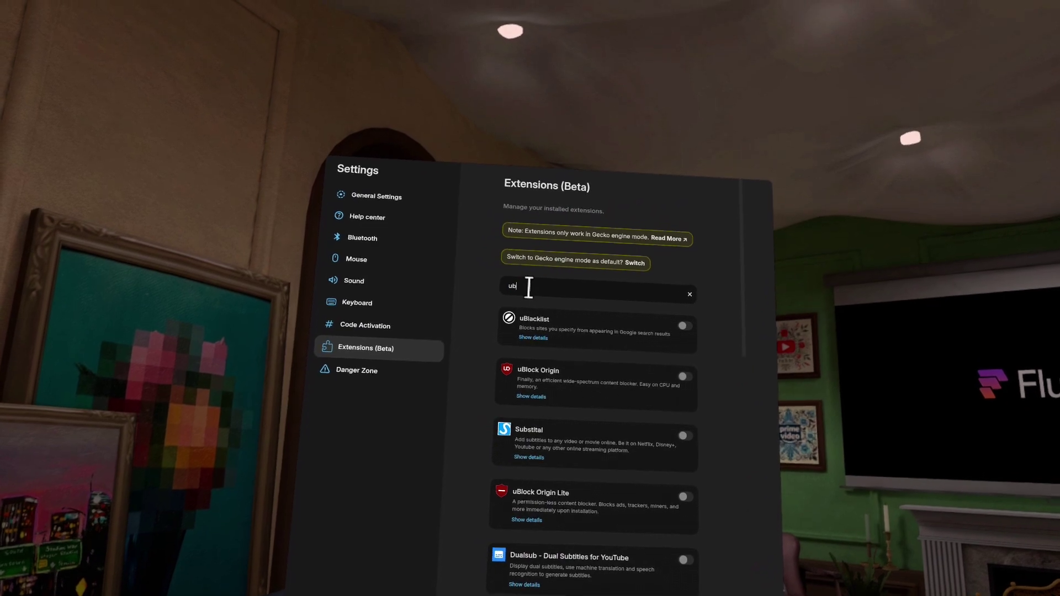
pyautogui.press('BackSpace')
pyautogui.press('BackSpace')
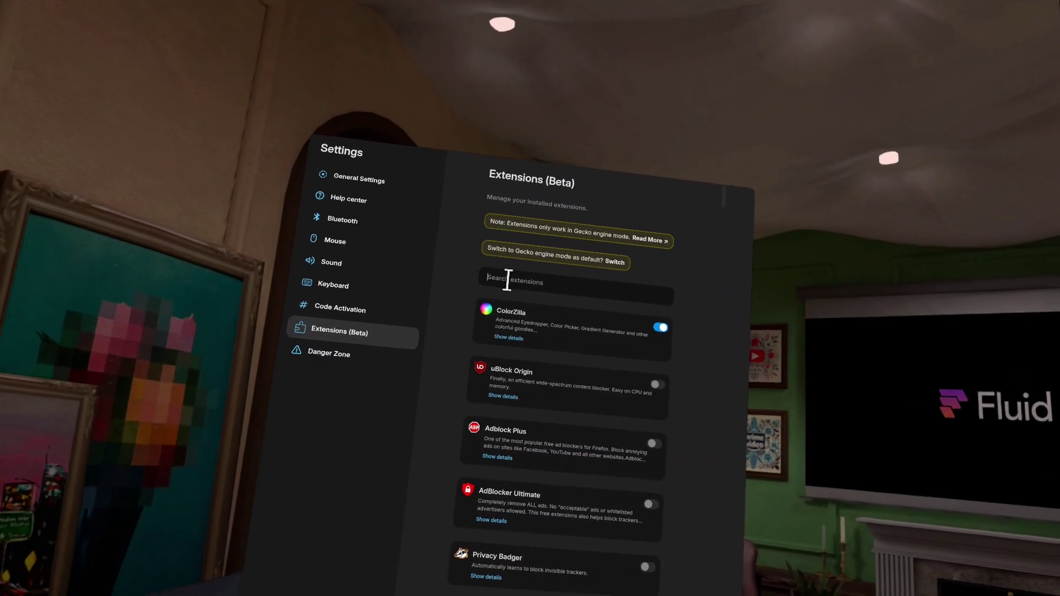
pyautogui.scroll(-5, 639, 463)
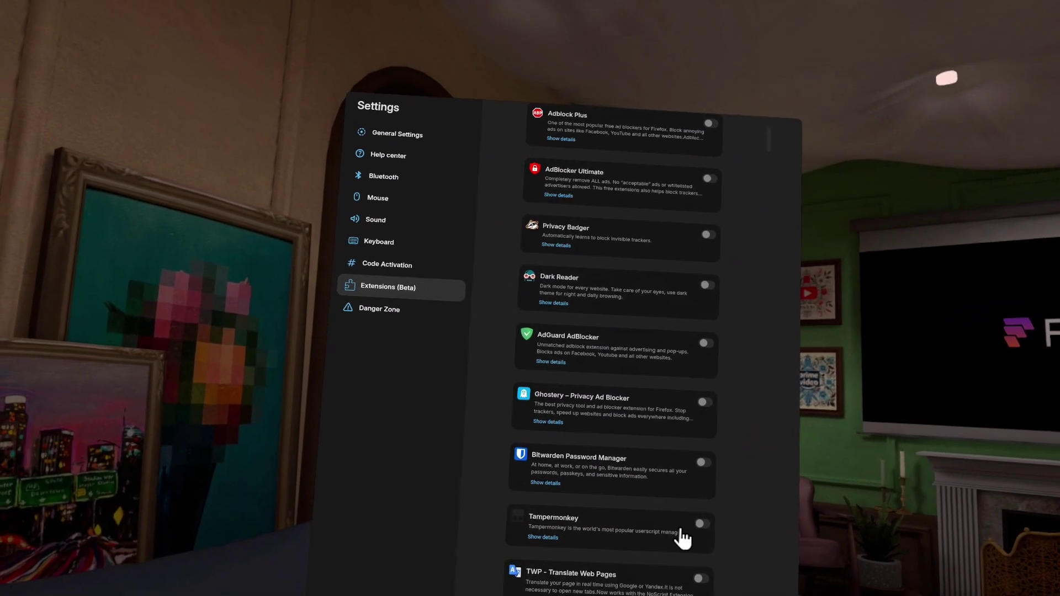
pyautogui.scroll(-1, 681, 515)
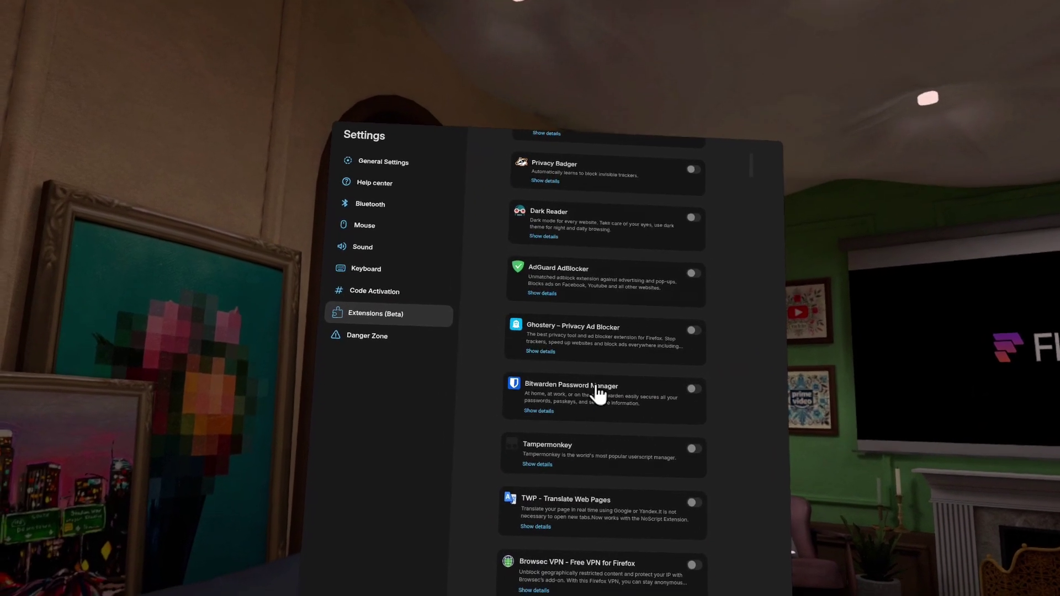
pyautogui.scroll(-5, 744, 398)
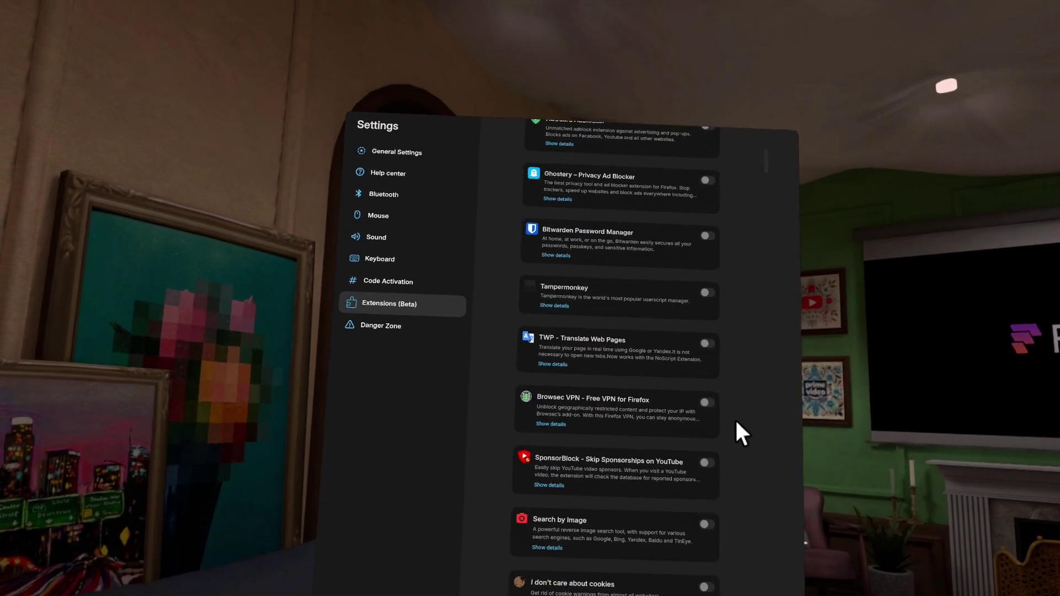
pyautogui.scroll(-3, 702, 461)
pyautogui.scroll(-3, 705, 396)
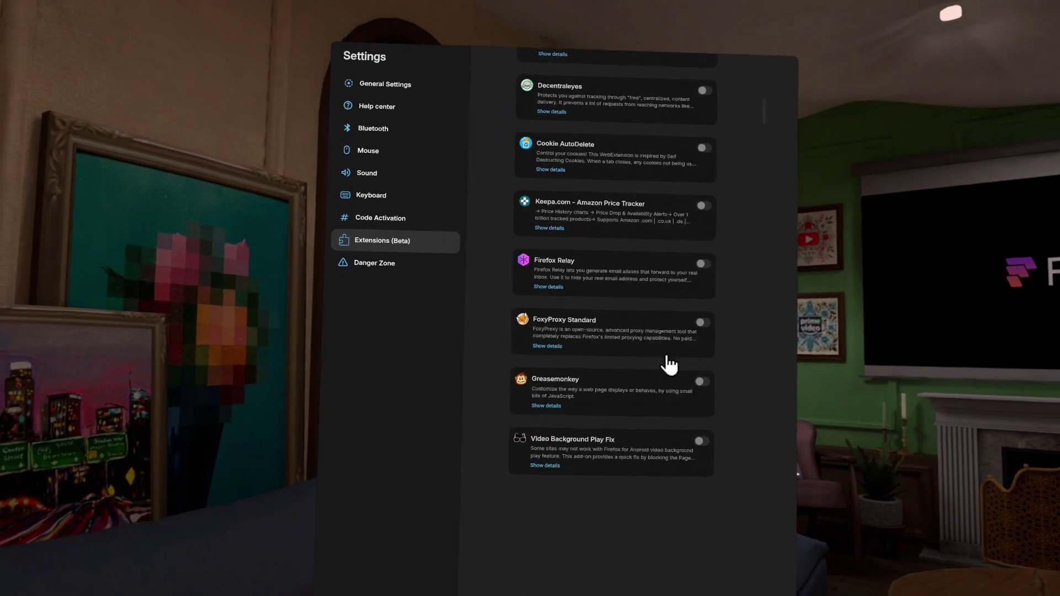
pyautogui.scroll(-3, 669, 367)
pyautogui.scroll(-3, 667, 350)
pyautogui.scroll(5, 661, 353)
pyautogui.scroll(5, 657, 357)
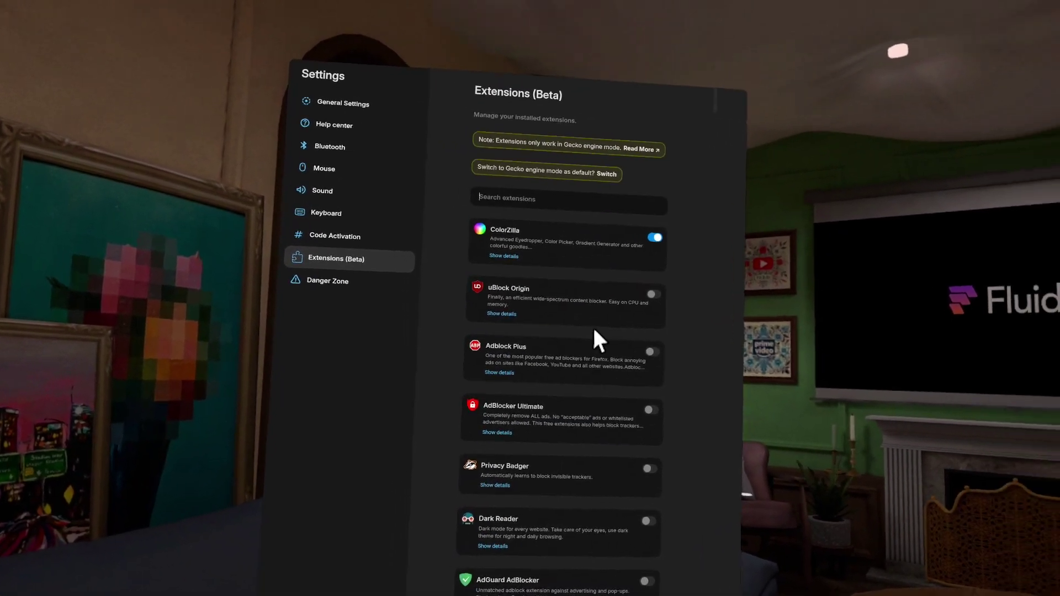